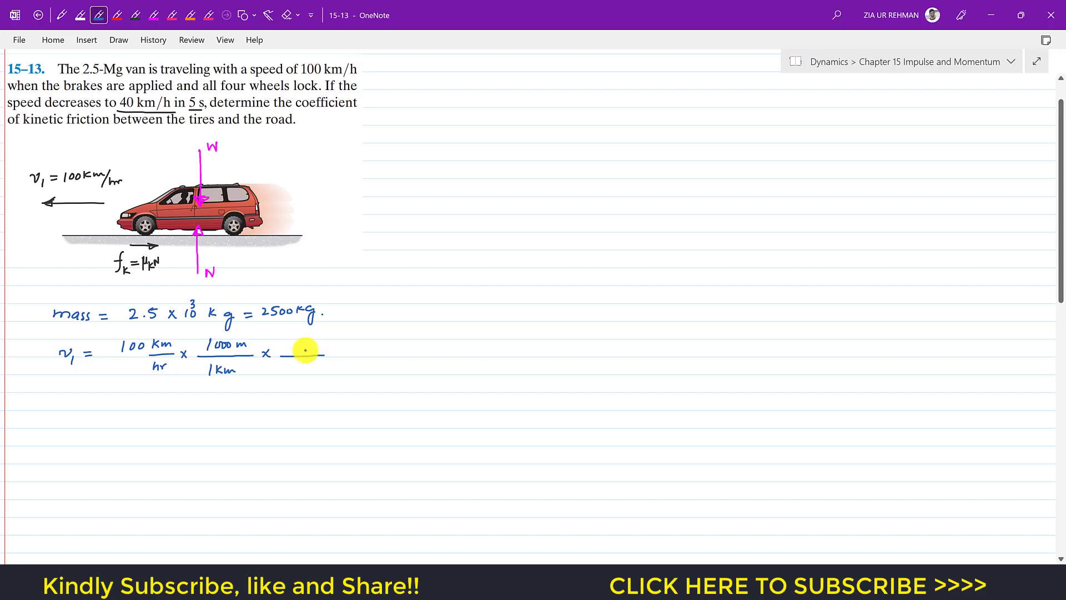
# Add 3600 s under 1 hr and cancel the matching hr and km units in v1.
pyautogui.moveTo(298, 363); pyautogui.dragTo(313, 373)
pyautogui.moveTo(321, 365); pyautogui.dragTo(318, 373)
pyautogui.moveTo(153, 374); pyautogui.dragTo(176, 360)
pyautogui.moveTo(300, 348); pyautogui.dragTo(320, 334)
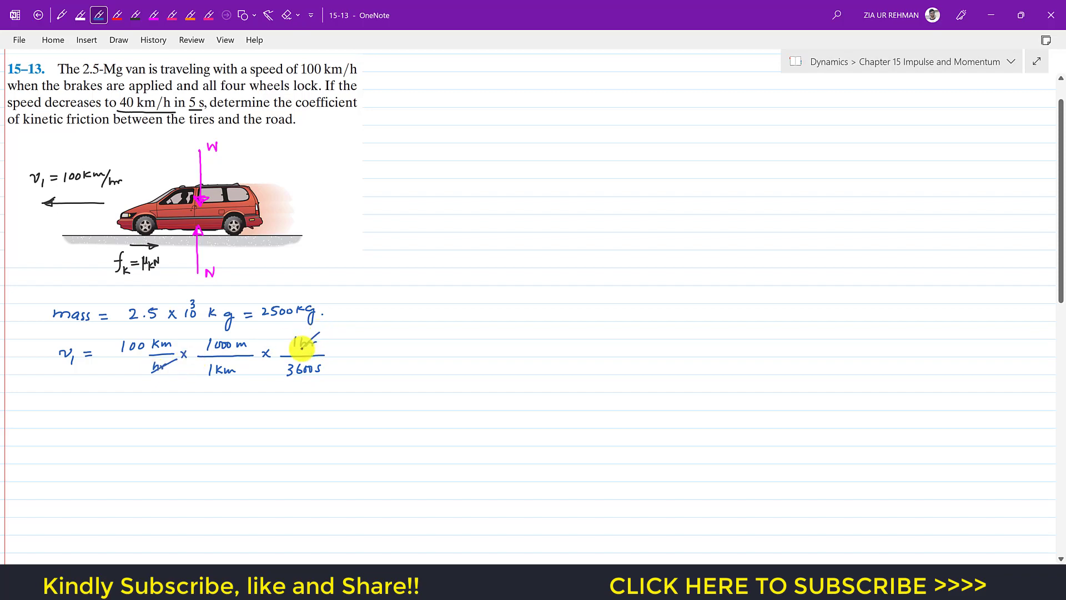
pyautogui.moveTo(213, 376); pyautogui.dragTo(236, 362)
pyautogui.moveTo(173, 337); pyautogui.dragTo(161, 350)
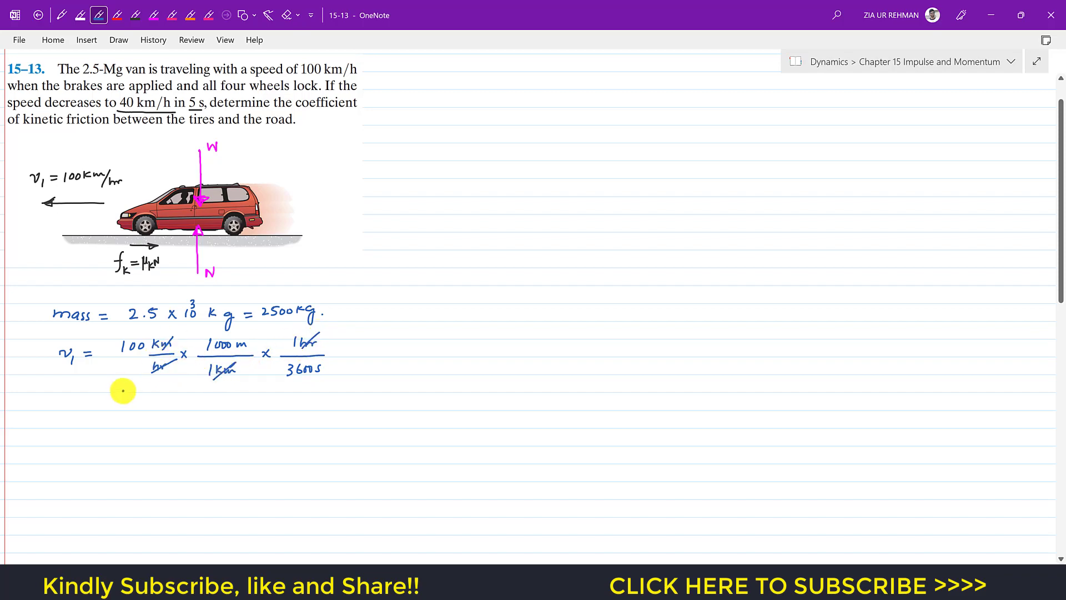
# Start v1's answer line with '=' and bring the calculator emulator beside the notes.
pyautogui.moveTo(139, 405); pyautogui.dragTo(154, 404)
pyautogui.moveTo(139, 414); pyautogui.dragTo(156, 413)
pyautogui.click(273, 564)
pyautogui.moveTo(154, 17); pyautogui.dragTo(497, 16)
# Enter the fraction 100×1000 over 3600 on the calculator.
pyautogui.click(431, 285)
pyautogui.click(433, 445)
pyautogui.click(434, 480)
pyautogui.click(432, 482)
pyautogui.click(554, 409)
pyautogui.click(433, 445)
pyautogui.click(432, 481)
pyautogui.click(432, 481)
pyautogui.click(433, 480)
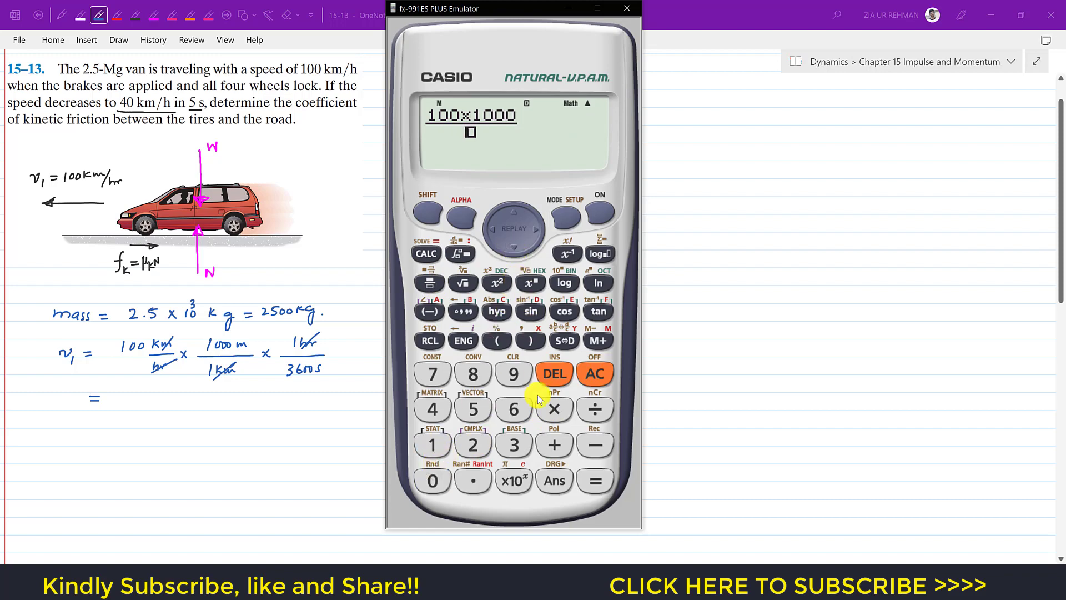
pyautogui.click(509, 459)
pyautogui.click(514, 409)
pyautogui.doubleClick(432, 481)
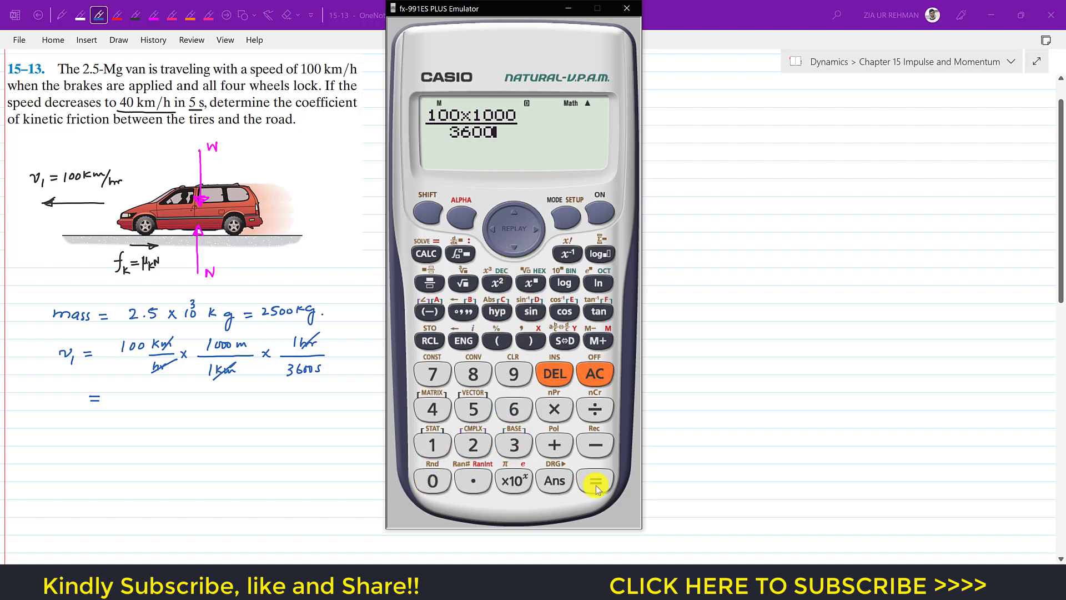
# Evaluate it to 250/9, convert to decimal 27.7777778, and return to OneNote.
pyautogui.click(598, 479)
pyautogui.click(567, 342)
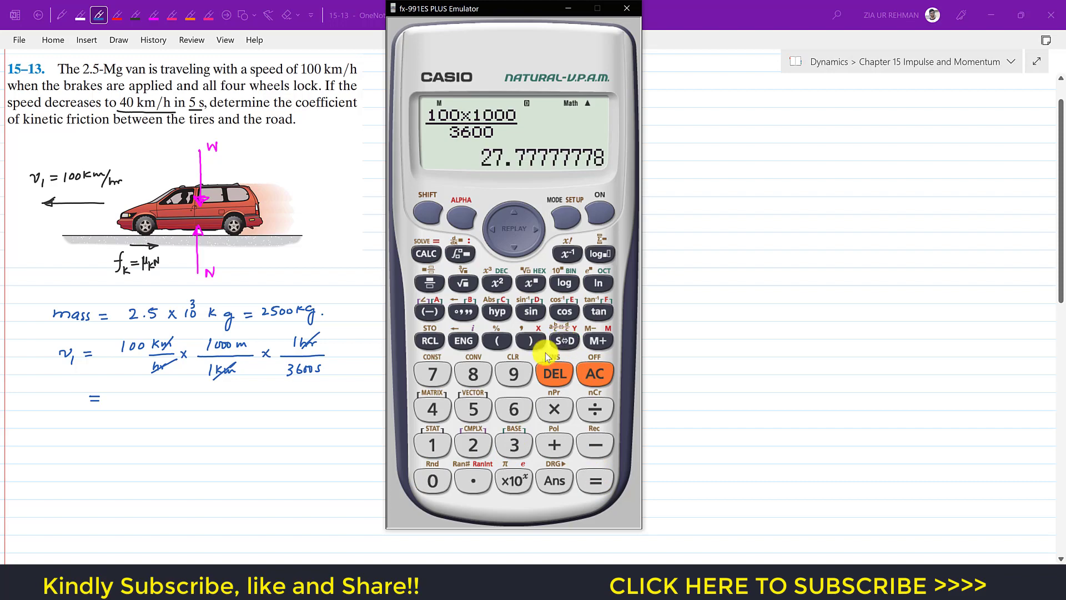
pyautogui.click(384, 364)
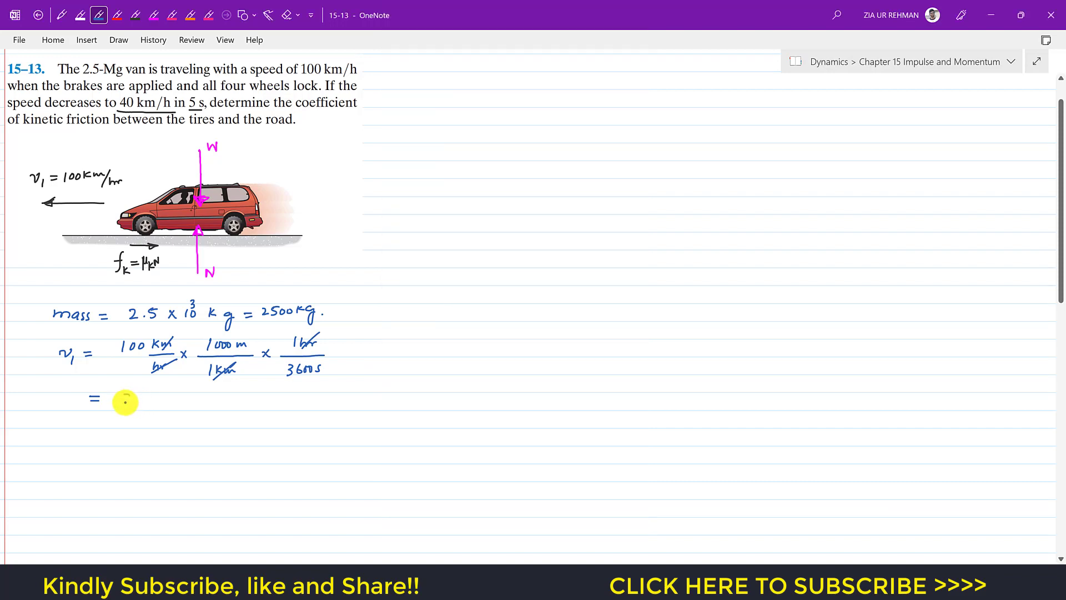
# Record v1 = 27.778 m/s, underline 40 km/h in the problem, and begin v2 = 40.
pyautogui.moveTo(134, 396); pyautogui.dragTo(199, 409)
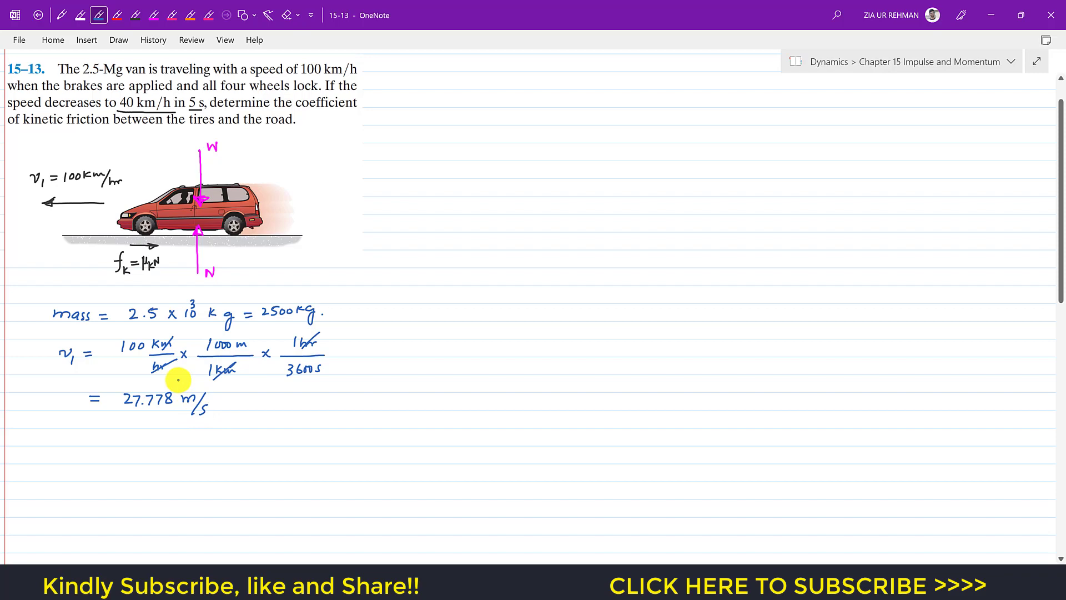
pyautogui.moveTo(165, 105); pyautogui.dragTo(172, 110)
pyautogui.moveTo(59, 449)
pyautogui.mouseDown()
pyautogui.moveTo(67, 445)
pyautogui.moveTo(70, 461)
pyautogui.mouseUp()
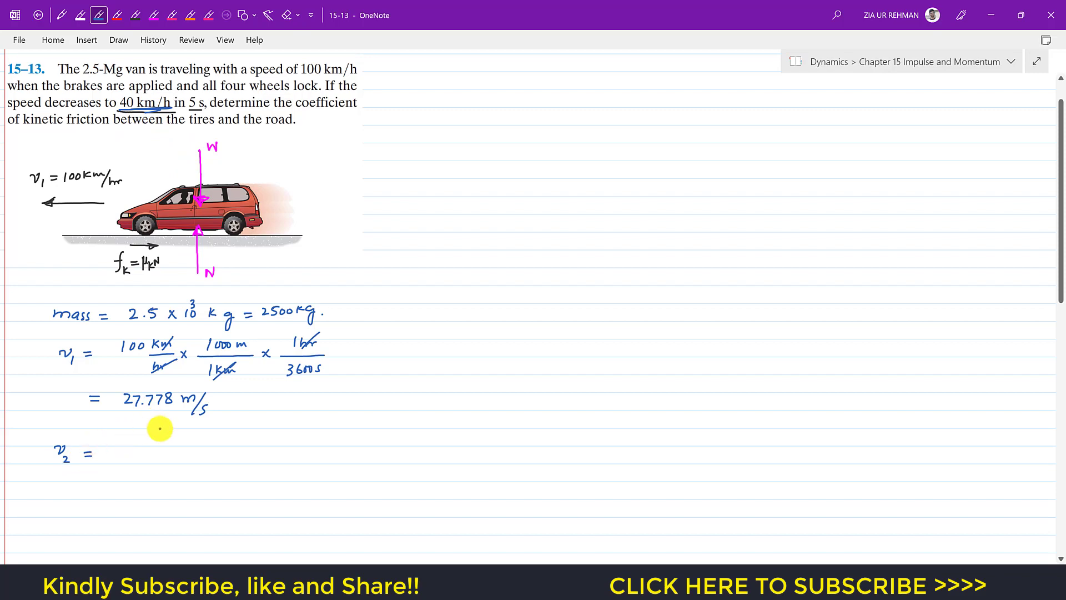
pyautogui.moveTo(127, 439)
pyautogui.mouseDown()
pyautogui.moveTo(154, 450)
pyautogui.moveTo(150, 441)
pyautogui.moveTo(168, 452)
pyautogui.moveTo(152, 471)
pyautogui.moveTo(191, 458)
pyautogui.mouseUp()
# Add the km/hr × 1000 m/1 km × 1 hr/3600 s factors and '=' for v2.
pyautogui.moveTo(191, 450)
pyautogui.mouseDown()
pyautogui.moveTo(184, 459)
pyautogui.moveTo(259, 456)
pyautogui.moveTo(220, 473)
pyautogui.moveTo(232, 472)
pyautogui.mouseUp()
pyautogui.moveTo(234, 472)
pyautogui.mouseDown()
pyautogui.moveTo(250, 469)
pyautogui.moveTo(254, 442)
pyautogui.moveTo(337, 455)
pyautogui.moveTo(301, 446)
pyautogui.moveTo(324, 441)
pyautogui.moveTo(301, 473)
pyautogui.mouseUp()
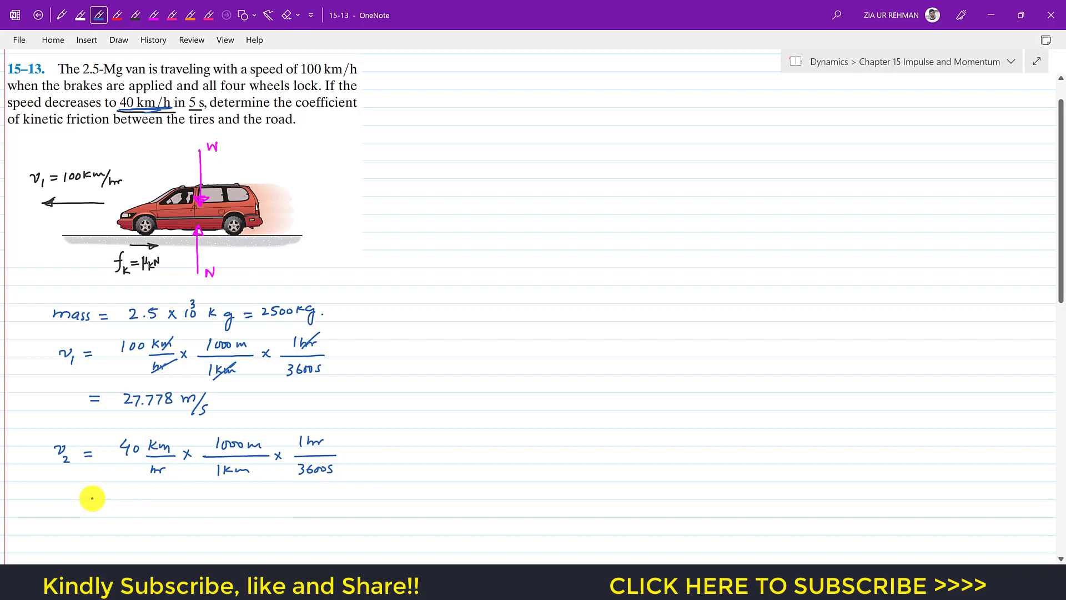
pyautogui.moveTo(91, 498); pyautogui.dragTo(102, 497)
pyautogui.moveTo(91, 503); pyautogui.dragTo(103, 502)
# Recall the earlier 100×1000/3600 calculation from the calculator's history for editing.
pyautogui.click(274, 559)
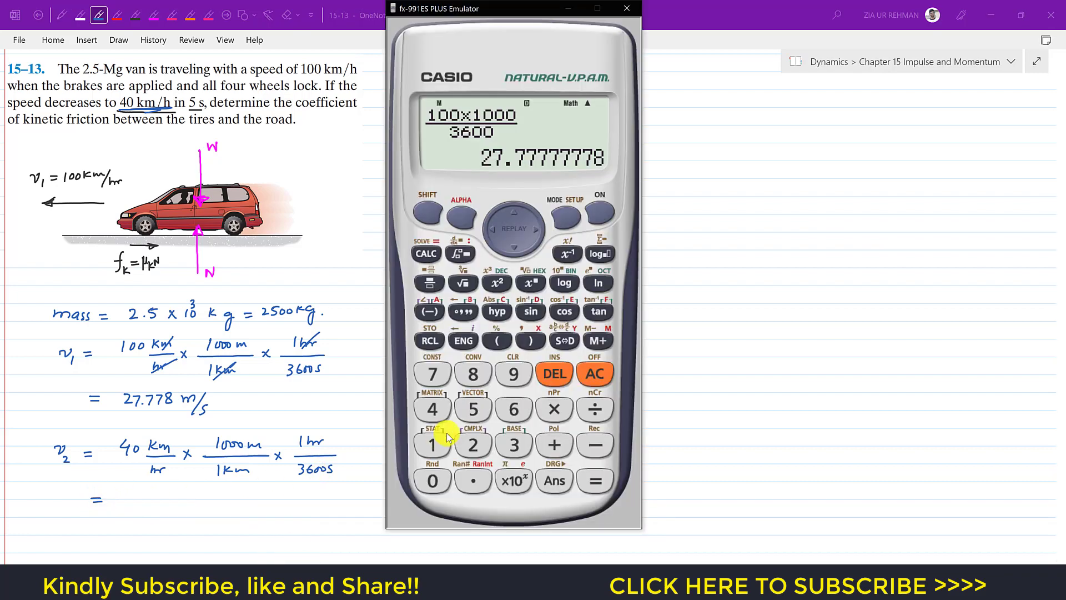
pyautogui.click(514, 213)
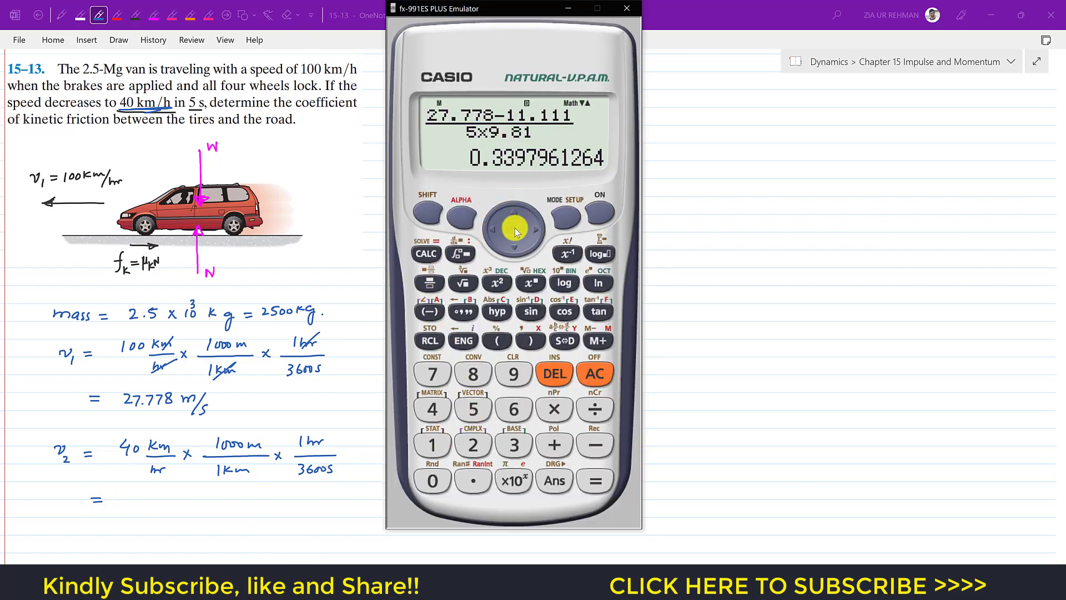
pyautogui.click(515, 250)
pyautogui.click(490, 230)
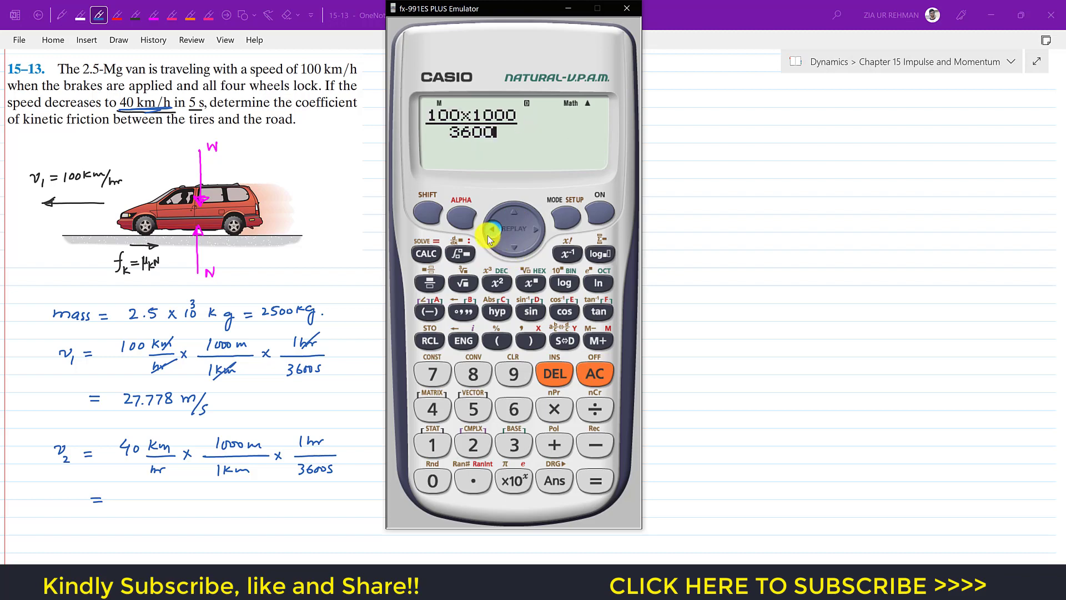
pyautogui.click(511, 217)
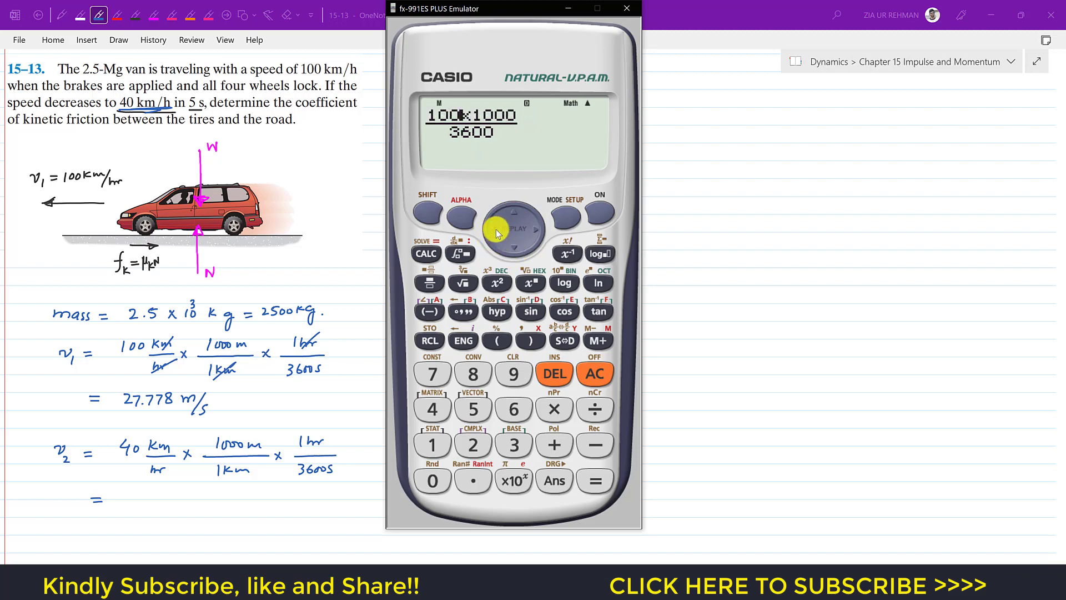
# Change 100 to 40, evaluate to 100/9 = 11.1111111, and return to OneNote.
pyautogui.click(554, 373)
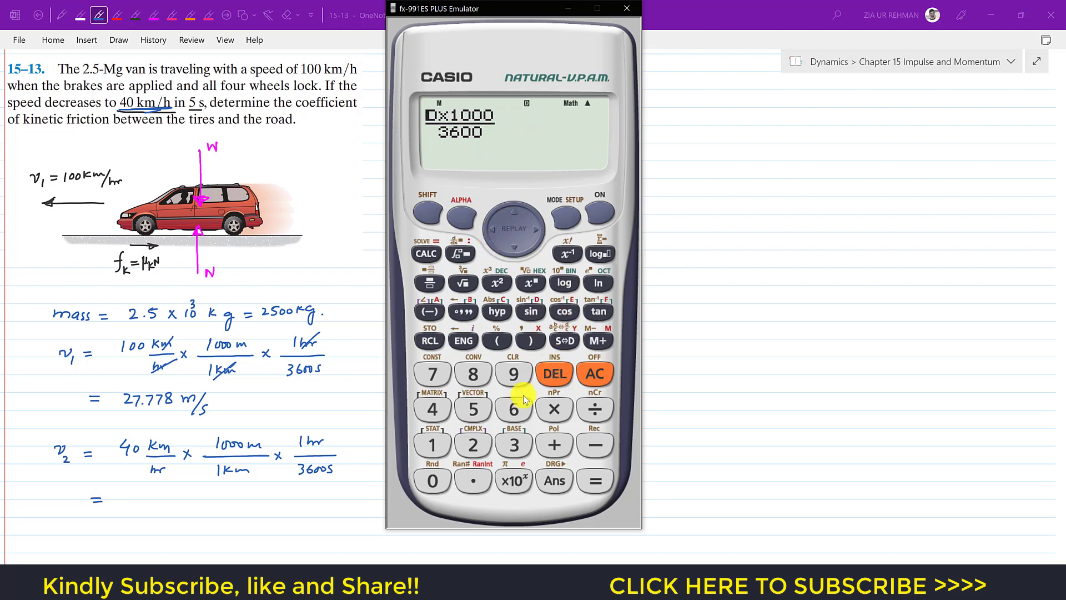
pyautogui.click(433, 410)
pyautogui.click(596, 482)
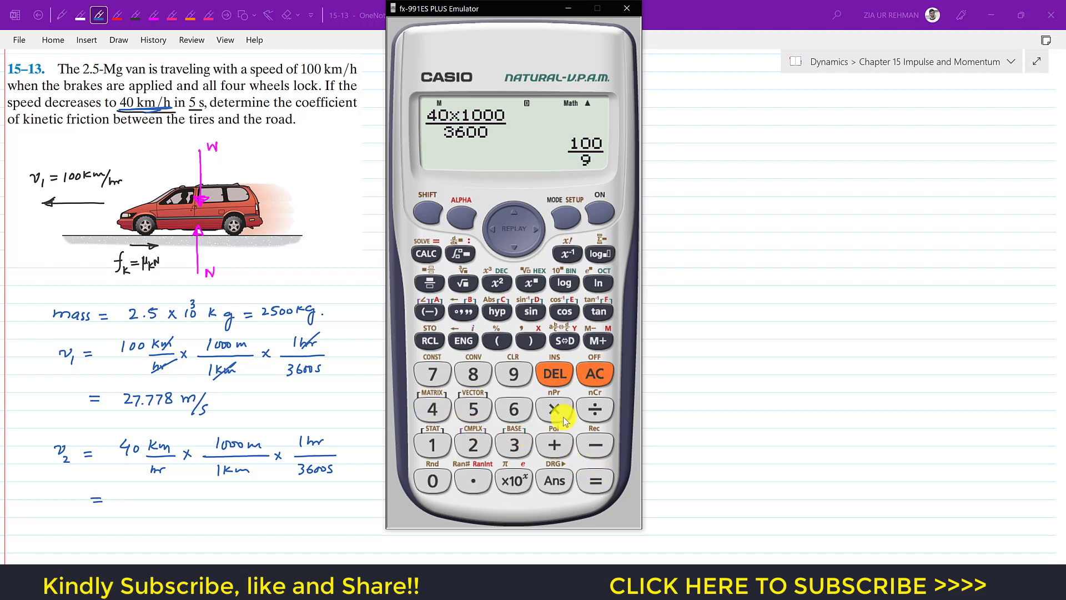
pyautogui.click(561, 341)
pyautogui.click(385, 414)
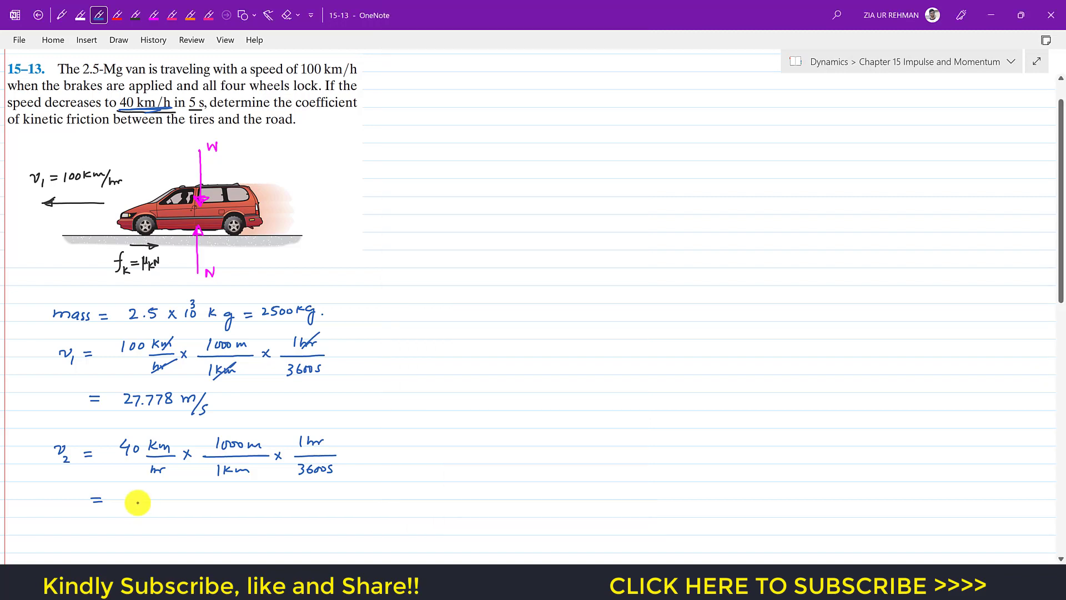
# Write v2 = 11.111 m/s, tick 27.778 m/s, and start +↑ΣFy = 0 in dark ink.
pyautogui.moveTo(149, 493)
pyautogui.mouseDown()
pyautogui.moveTo(149, 505)
pyautogui.moveTo(177, 502)
pyautogui.mouseUp()
pyautogui.moveTo(186, 492); pyautogui.dragTo(184, 514)
pyautogui.moveTo(220, 398); pyautogui.dragTo(234, 394)
pyautogui.click(135, 15)
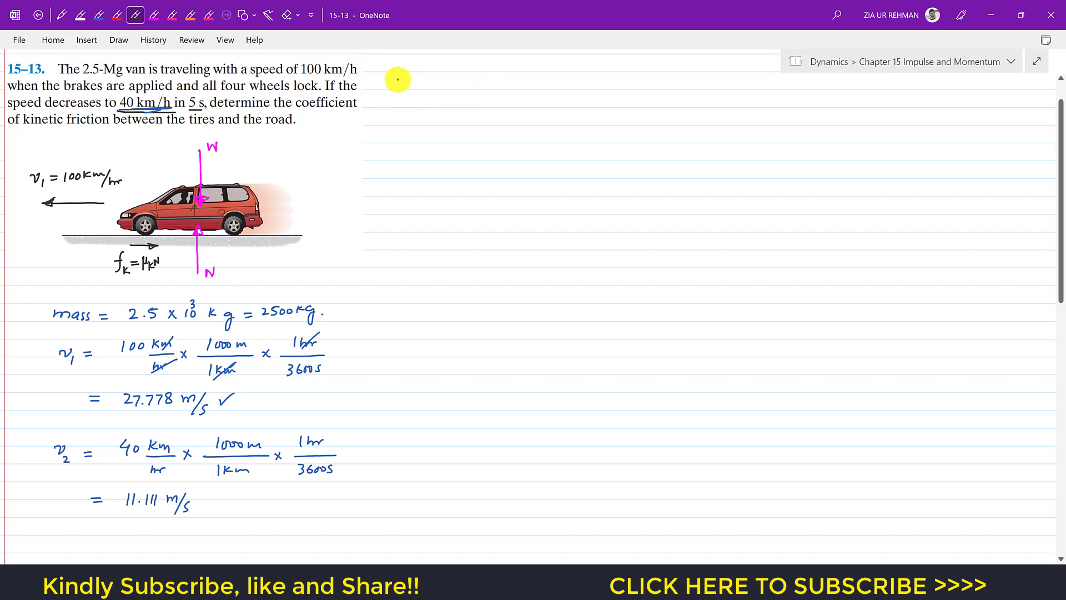
pyautogui.moveTo(401, 96)
pyautogui.mouseDown()
pyautogui.moveTo(427, 114)
pyautogui.moveTo(461, 99)
pyautogui.mouseUp()
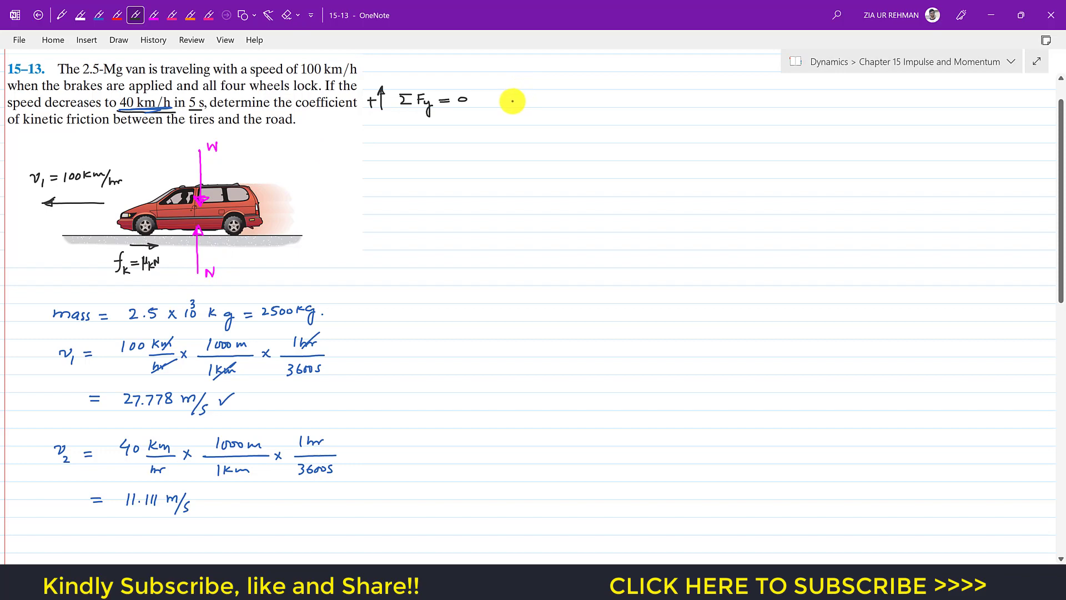
# Write N = W = 2500(9.81) N after the force balance and draw a leftward-positive arrow.
pyautogui.moveTo(510, 97)
pyautogui.mouseDown()
pyautogui.moveTo(494, 107)
pyautogui.moveTo(591, 95)
pyautogui.mouseUp()
pyautogui.moveTo(582, 102); pyautogui.dragTo(592, 101)
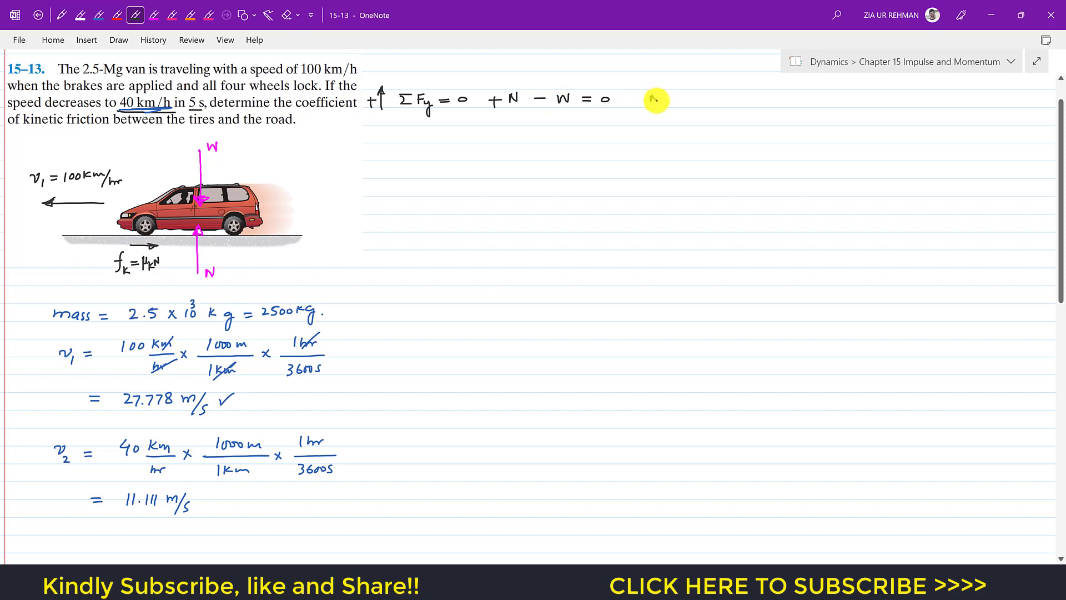
pyautogui.moveTo(667, 96); pyautogui.dragTo(676, 96)
pyautogui.moveTo(667, 101); pyautogui.dragTo(717, 97)
pyautogui.moveTo(707, 101); pyautogui.dragTo(757, 95)
pyautogui.moveTo(769, 96); pyautogui.dragTo(813, 103)
pyautogui.moveTo(818, 92)
pyautogui.mouseDown()
pyautogui.moveTo(821, 103)
pyautogui.moveTo(844, 94)
pyautogui.mouseUp()
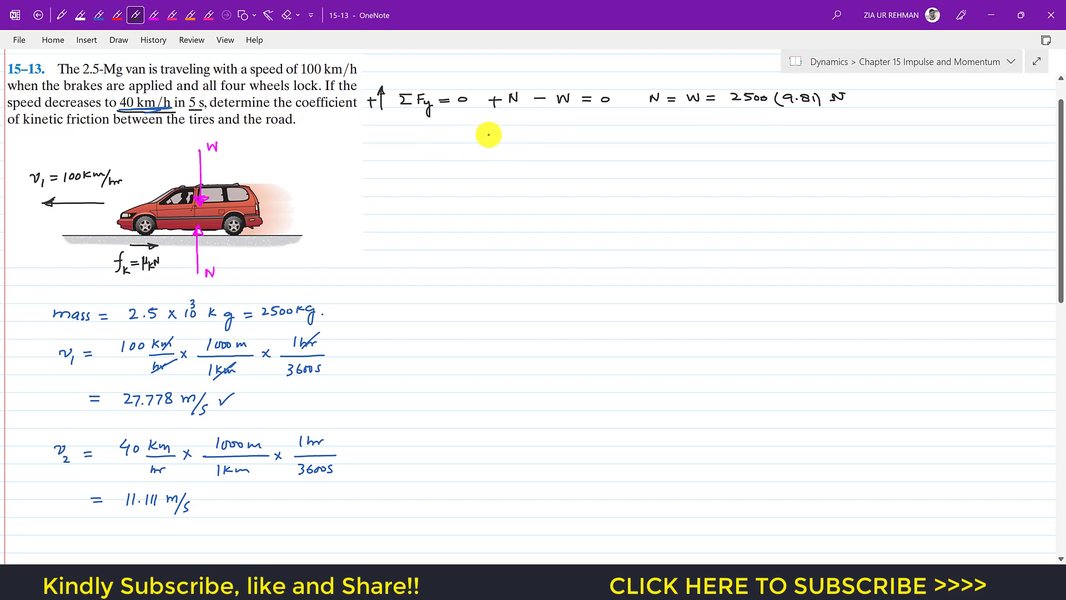
pyautogui.moveTo(397, 153)
pyautogui.mouseDown()
pyautogui.moveTo(430, 154)
pyautogui.moveTo(393, 154)
pyautogui.moveTo(422, 144)
pyautogui.moveTo(415, 150)
pyautogui.mouseUp()
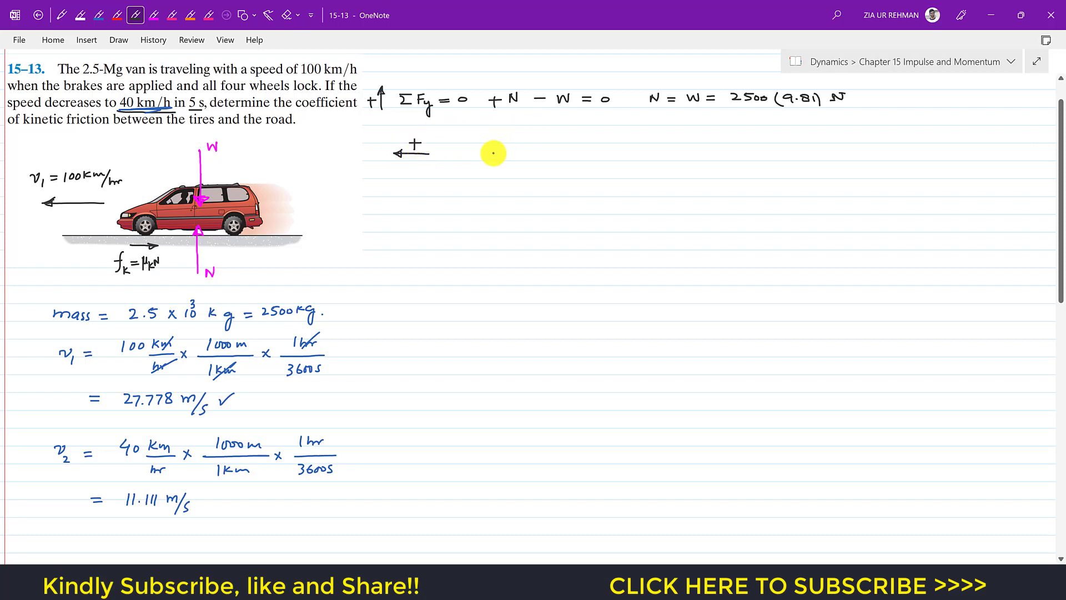
# Handwrite mv₁ + ∫F dt = mv₂ beside the leftward arrow, starting 2500 on the line below.
pyautogui.moveTo(499, 154); pyautogui.dragTo(522, 146)
pyautogui.moveTo(523, 148); pyautogui.dragTo(524, 161)
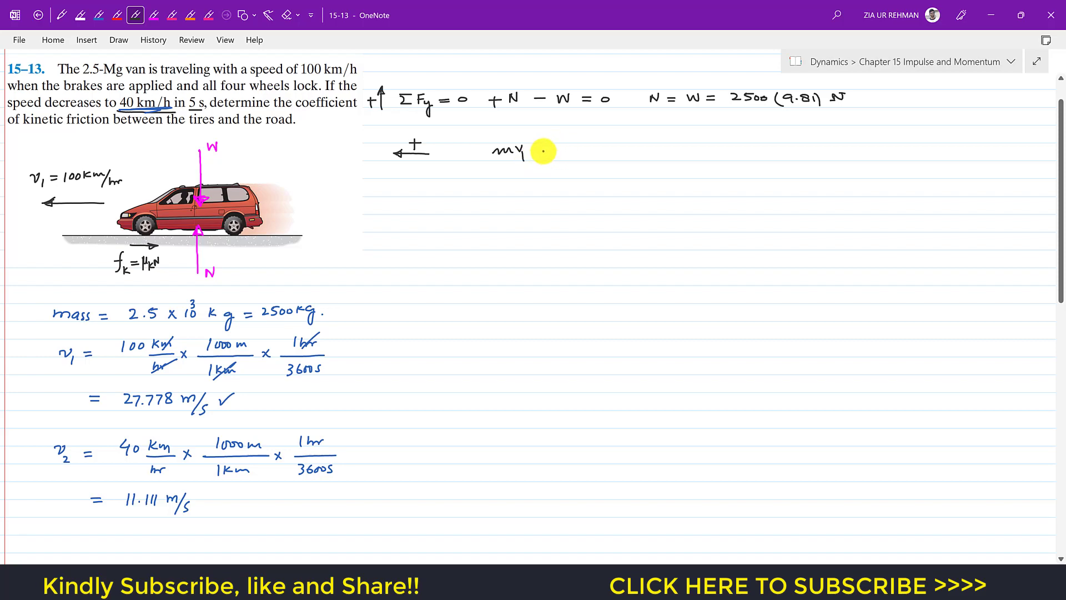
pyautogui.moveTo(542, 152); pyautogui.dragTo(554, 151)
pyautogui.moveTo(548, 147)
pyautogui.mouseDown()
pyautogui.moveTo(548, 157)
pyautogui.moveTo(576, 166)
pyautogui.moveTo(593, 155)
pyautogui.mouseUp()
pyautogui.moveTo(592, 146); pyautogui.dragTo(599, 146)
pyautogui.moveTo(593, 150); pyautogui.dragTo(607, 151)
pyautogui.moveTo(614, 142); pyautogui.dragTo(614, 152)
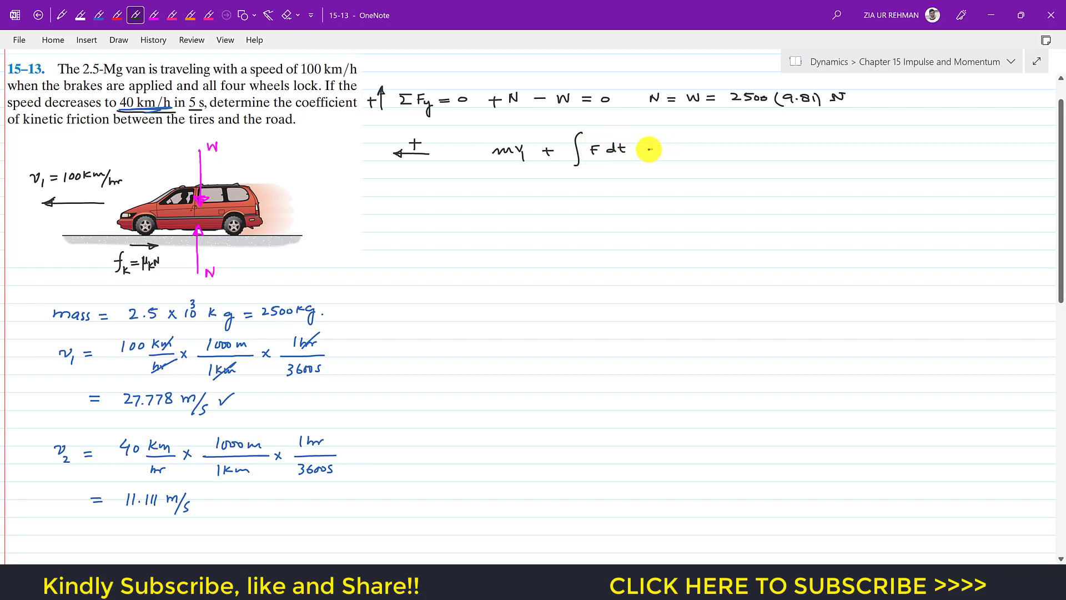
pyautogui.moveTo(684, 151); pyautogui.dragTo(712, 146)
pyautogui.click(717, 152)
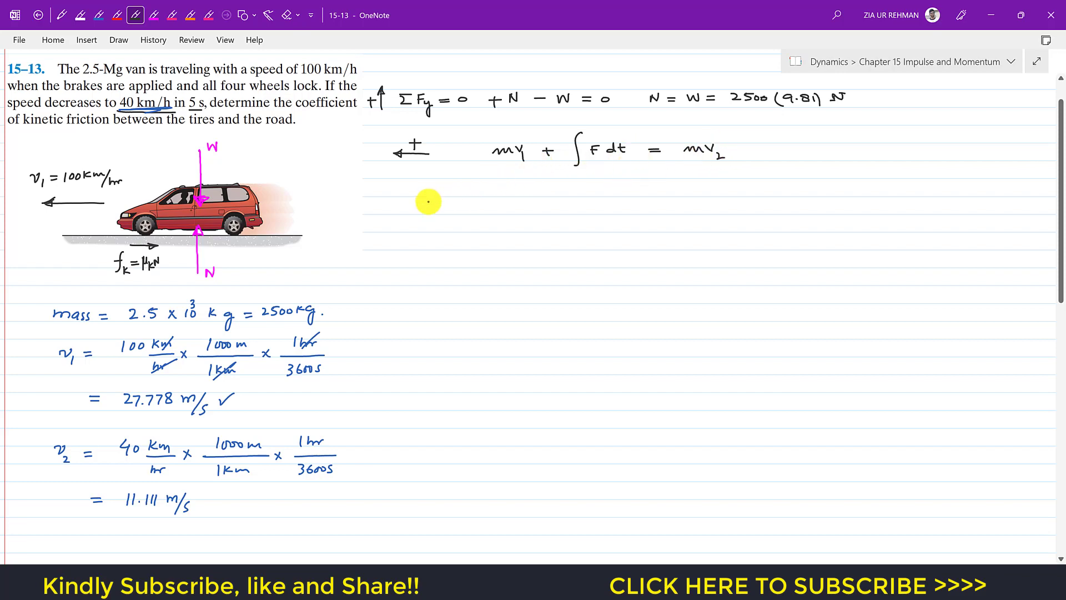
pyautogui.moveTo(417, 201)
pyautogui.mouseDown()
pyautogui.moveTo(448, 204)
pyautogui.moveTo(436, 205)
pyautogui.mouseUp()
# Mark the friction expression fk = μkN and erase the F inside the integral.
pyautogui.hotkey('ctrl', 'shift', 'e')
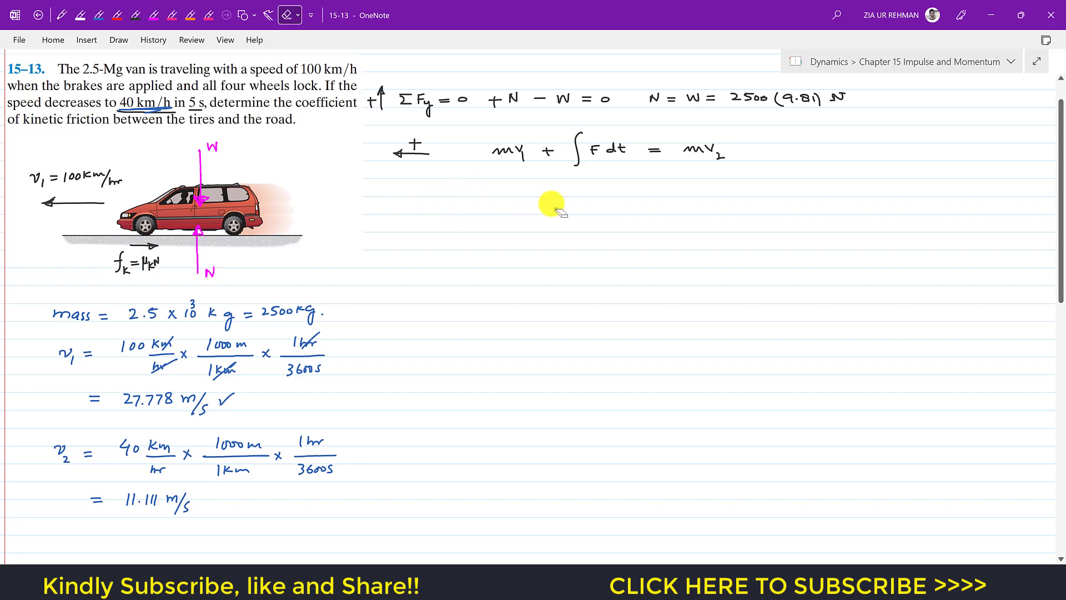
pyautogui.hotkey('ctrl', 'shift', 'p')
pyautogui.moveTo(118, 282); pyautogui.dragTo(154, 277)
pyautogui.hotkey('ctrl', 'shift', 'e')
pyautogui.moveTo(588, 148); pyautogui.dragTo(597, 151)
pyautogui.hotkey('ctrl', 'shift', 'p')
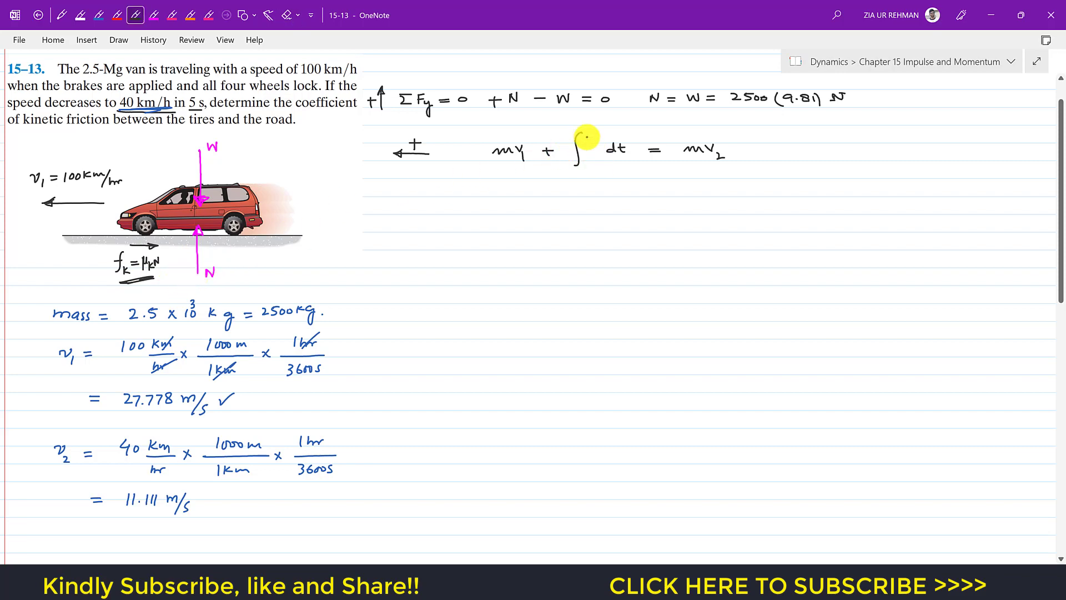
# Write μkN before ∫dt and erase the misplaced N after μk.
pyautogui.hotkey('ctrl', 'shift', 'e')
pyautogui.hotkey('ctrl', 'shift', 'p')
pyautogui.hotkey('ctrl', 'shift', 'e')
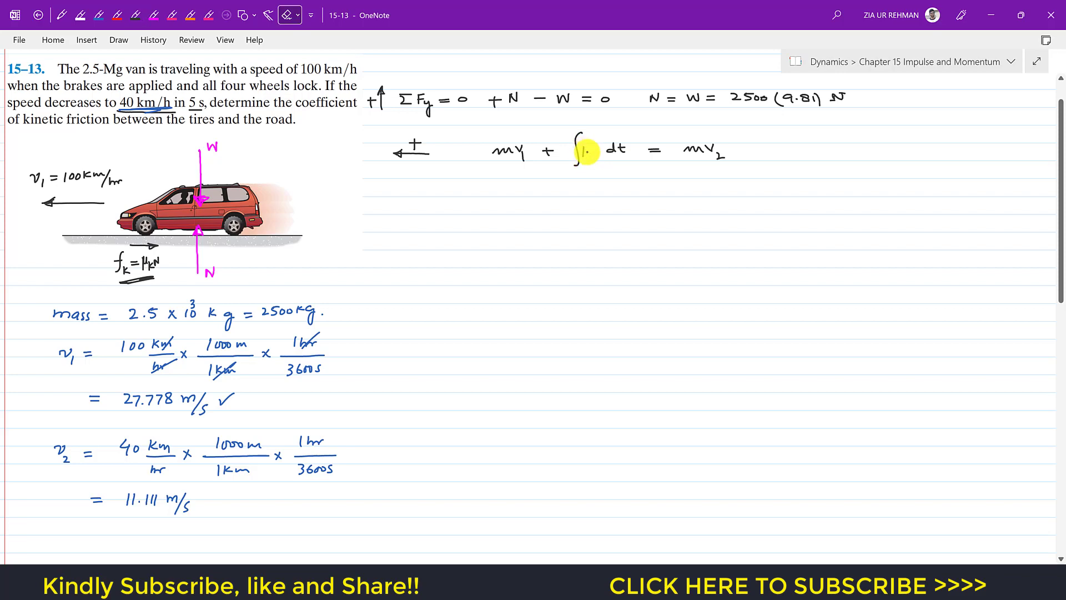
pyautogui.hotkey('ctrl', 'shift', 'p')
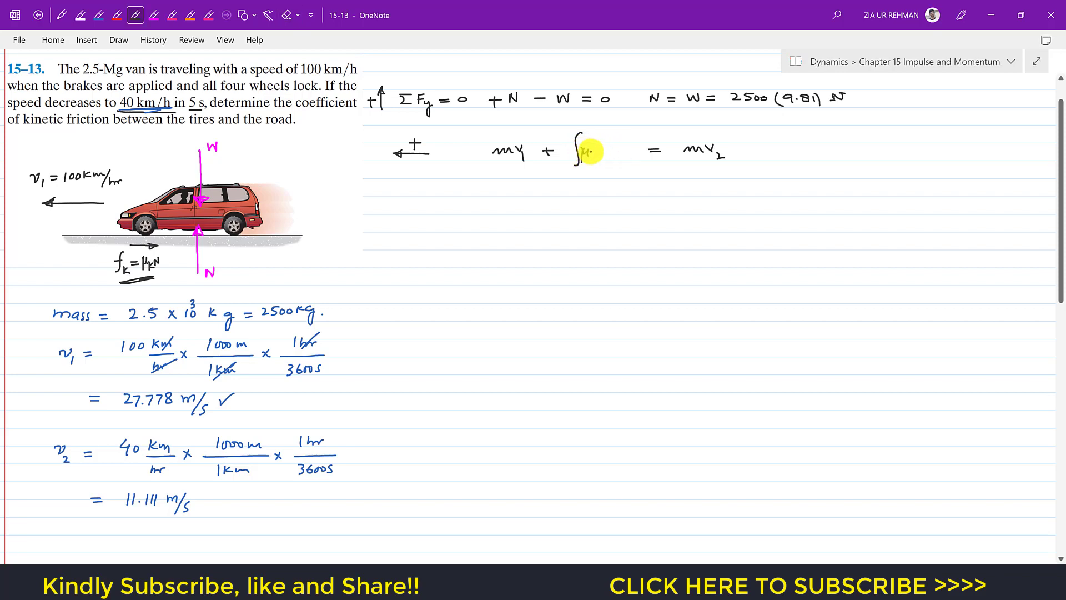
pyautogui.moveTo(624, 146)
pyautogui.mouseDown()
pyautogui.moveTo(622, 154)
pyautogui.moveTo(637, 153)
pyautogui.mouseUp()
pyautogui.hotkey('ctrl', 'shift', 'e')
pyautogui.moveTo(595, 151)
pyautogui.mouseDown()
pyautogui.moveTo(591, 161)
pyautogui.moveTo(575, 154)
pyautogui.moveTo(601, 163)
pyautogui.mouseUp()
pyautogui.hotkey('ctrl', 'shift', 'e')
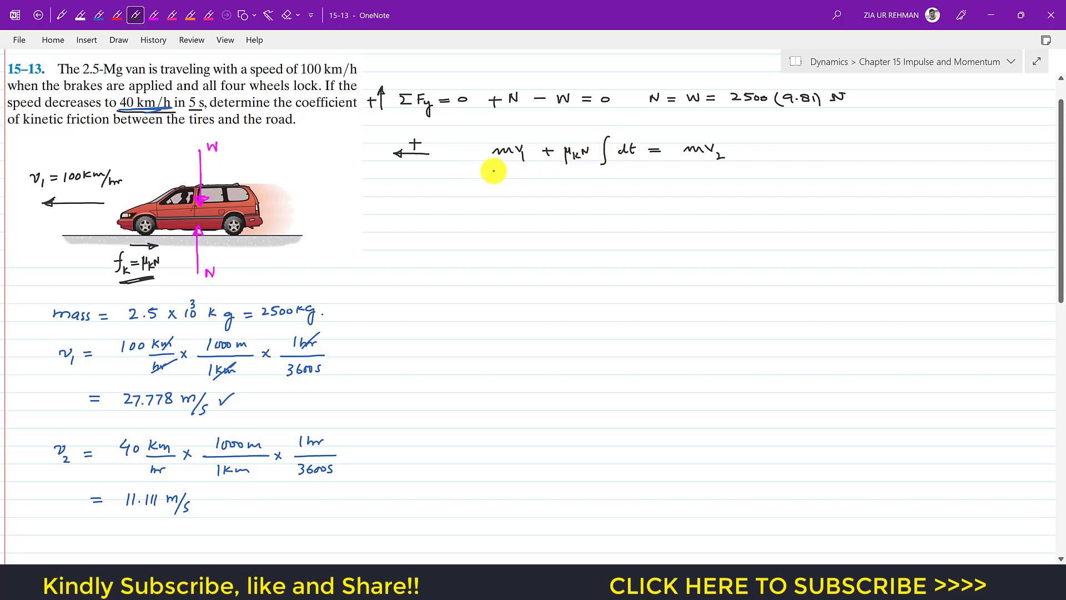
# Write 2500(27.778) and make the friction term negative as (−μkN).
pyautogui.moveTo(424, 183); pyautogui.dragTo(438, 193)
pyautogui.moveTo(451, 184); pyautogui.dragTo(471, 195)
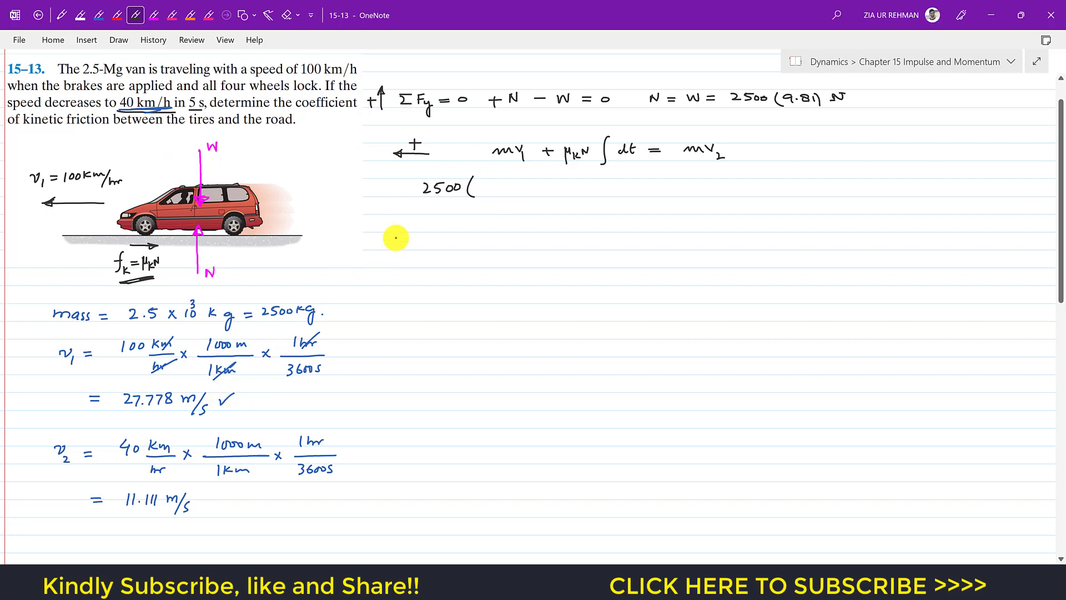
pyautogui.moveTo(477, 185); pyautogui.dragTo(524, 190)
pyautogui.moveTo(534, 178); pyautogui.dragTo(535, 195)
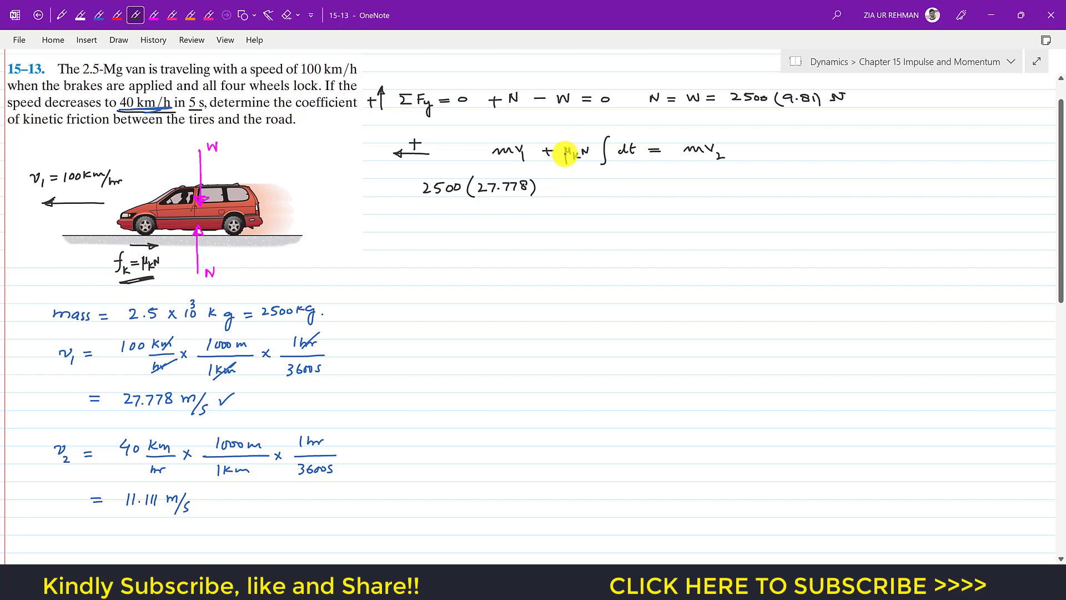
pyautogui.moveTo(560, 145)
pyautogui.mouseDown()
pyautogui.moveTo(559, 165)
pyautogui.moveTo(565, 154)
pyautogui.moveTo(593, 164)
pyautogui.mouseUp()
pyautogui.click(545, 192)
pyautogui.moveTo(542, 189)
pyautogui.mouseDown()
pyautogui.moveTo(565, 199)
pyautogui.moveTo(572, 187)
pyautogui.moveTo(582, 197)
pyautogui.mouseUp()
pyautogui.click(590, 192)
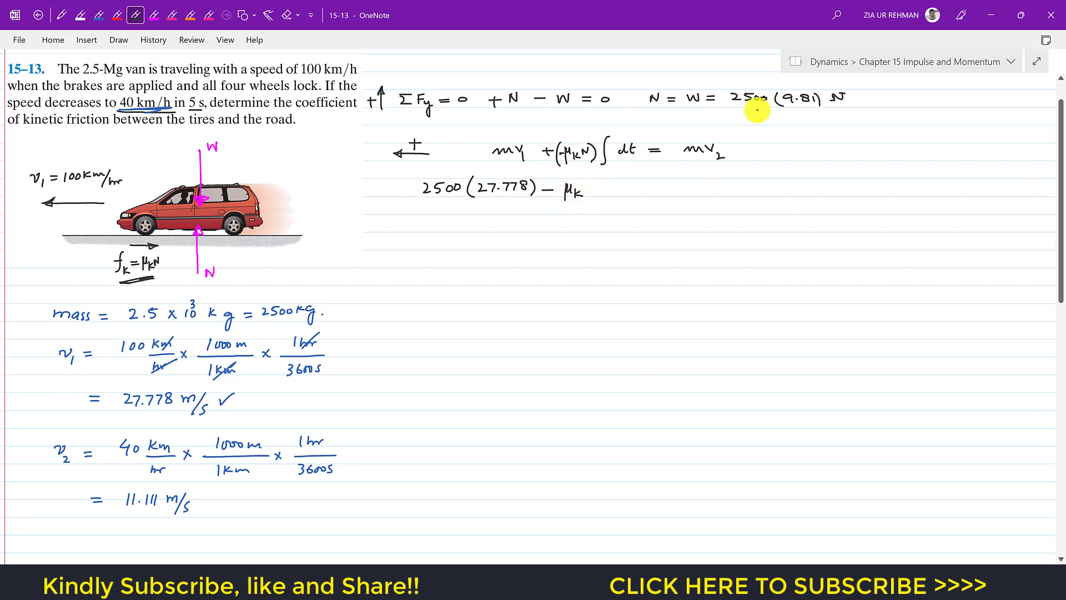
# Underline 2500(9.81), write μk(2500)9.81 t, and add integral limits 0 to 5.
pyautogui.moveTo(744, 110); pyautogui.dragTo(797, 109)
pyautogui.moveTo(596, 183)
pyautogui.mouseDown()
pyautogui.moveTo(593, 201)
pyautogui.moveTo(669, 188)
pyautogui.mouseUp()
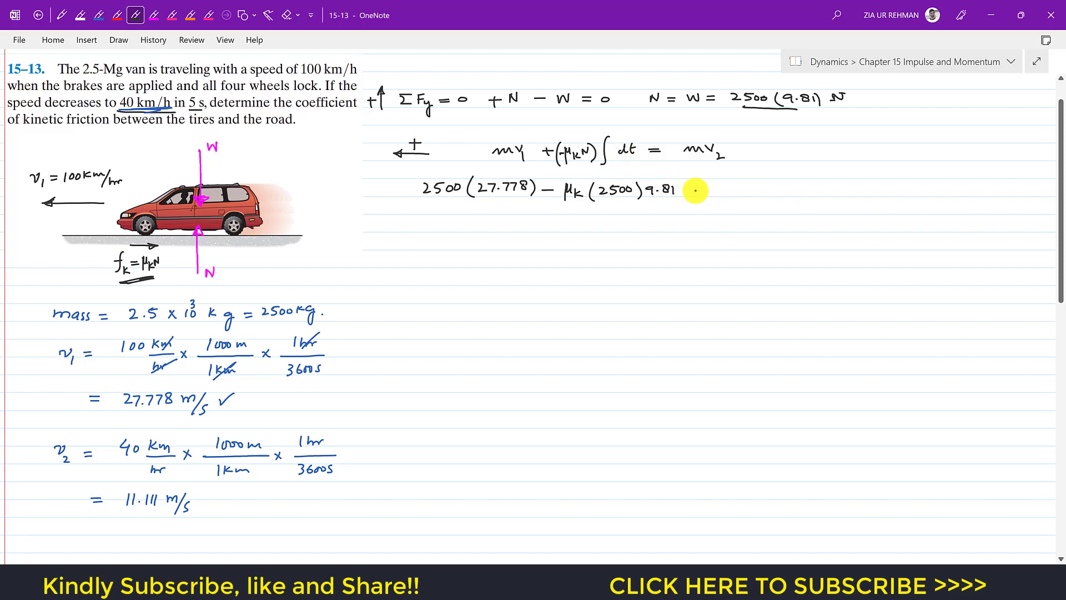
pyautogui.moveTo(691, 182); pyautogui.dragTo(693, 193)
pyautogui.moveTo(687, 186); pyautogui.dragTo(697, 186)
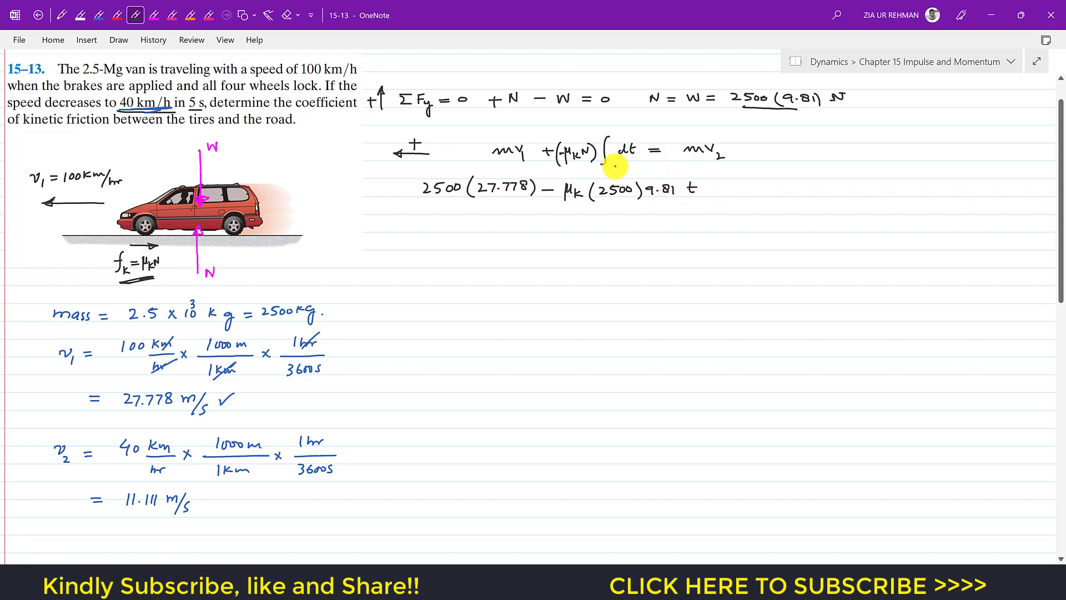
pyautogui.moveTo(608, 167); pyautogui.dragTo(609, 169)
pyautogui.moveTo(608, 122); pyautogui.dragTo(615, 122)
pyautogui.moveTo(709, 181)
pyautogui.mouseDown()
pyautogui.moveTo(709, 206)
pyautogui.moveTo(755, 186)
pyautogui.moveTo(804, 184)
pyautogui.mouseUp()
# Finish the right side as 2500(11.111) and tick the 11.111 m/s result.
pyautogui.moveTo(812, 184); pyautogui.dragTo(812, 185)
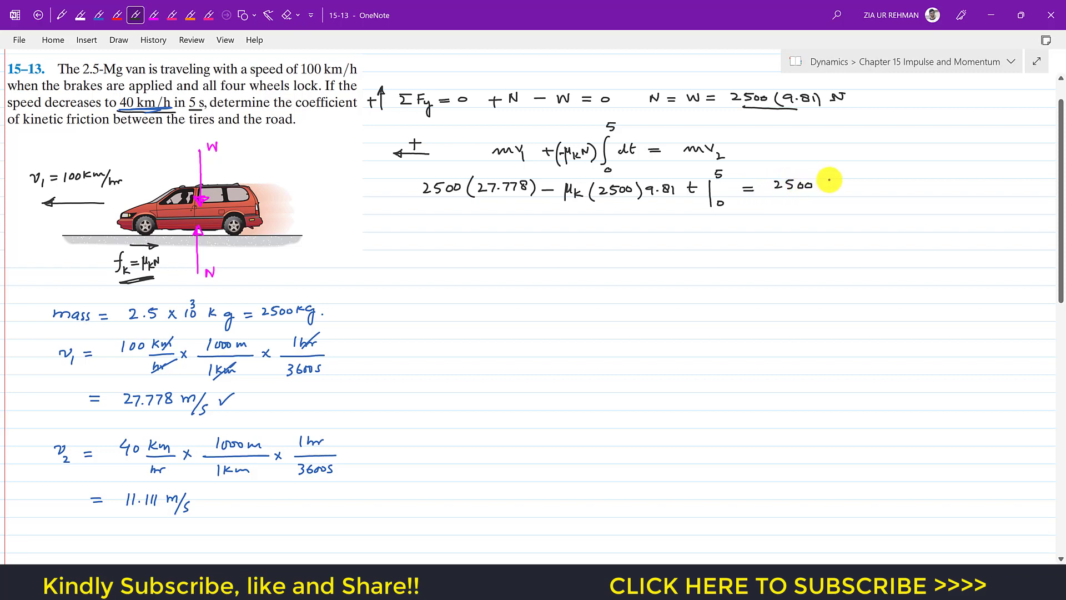
pyautogui.moveTo(201, 497); pyautogui.dragTo(212, 493)
pyautogui.moveTo(822, 179)
pyautogui.mouseDown()
pyautogui.moveTo(819, 193)
pyautogui.moveTo(867, 195)
pyautogui.mouseUp()
pyautogui.click(873, 191)
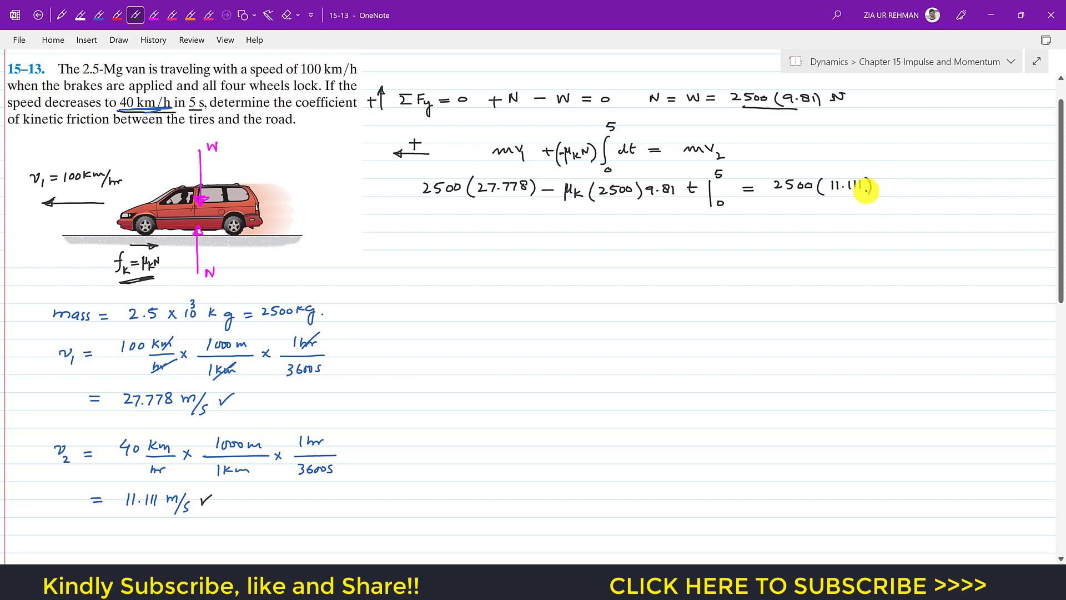